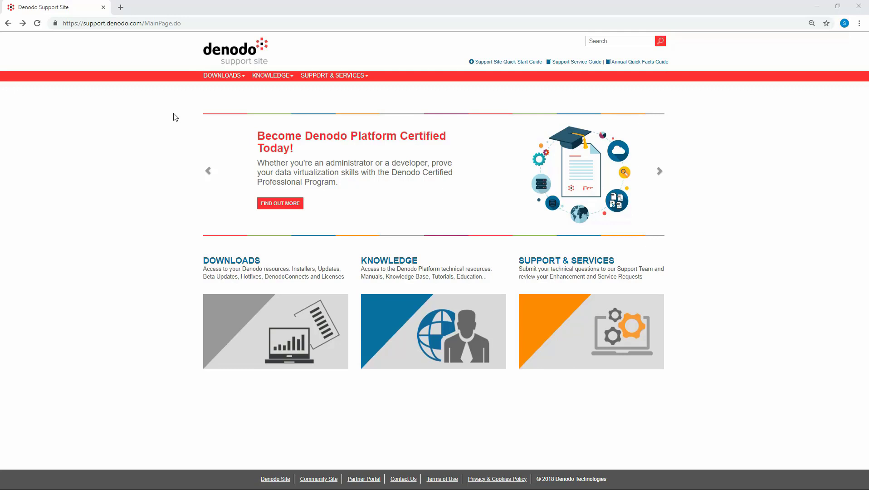
- Download the Denodo Distributed File System Custom Wrapper from the DenodoConnects downloads on the support site
click(224, 78)
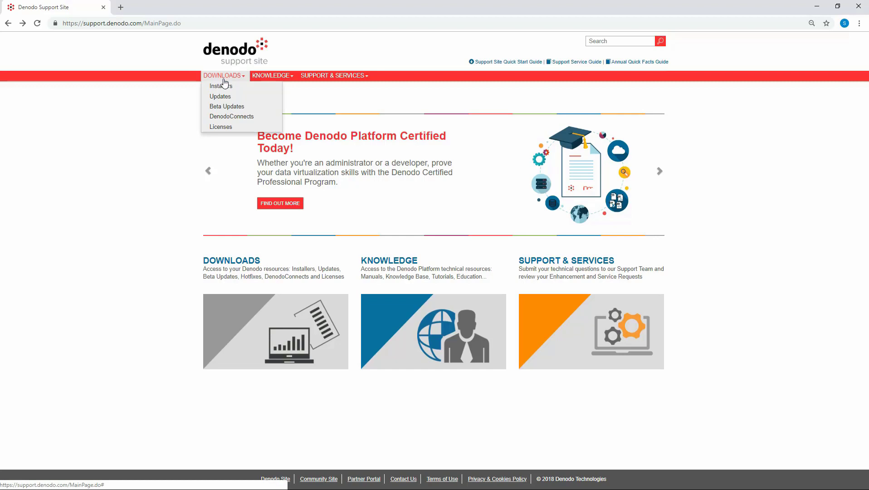
click(224, 117)
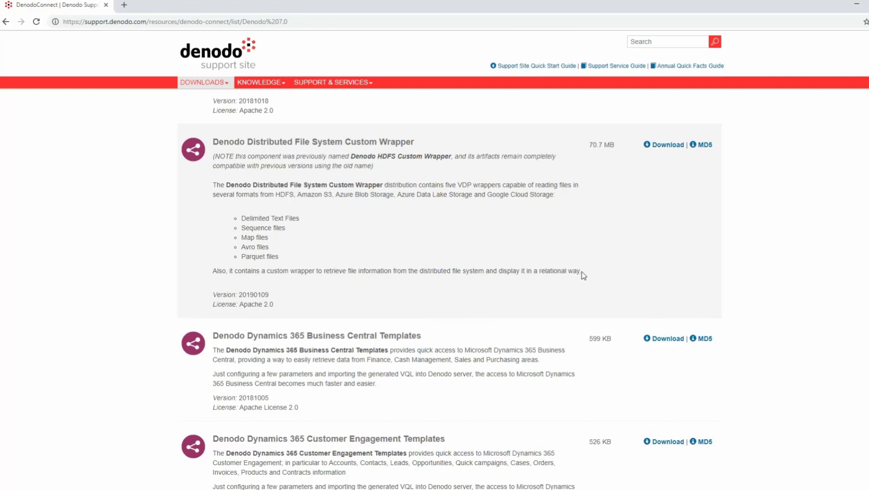
click(663, 145)
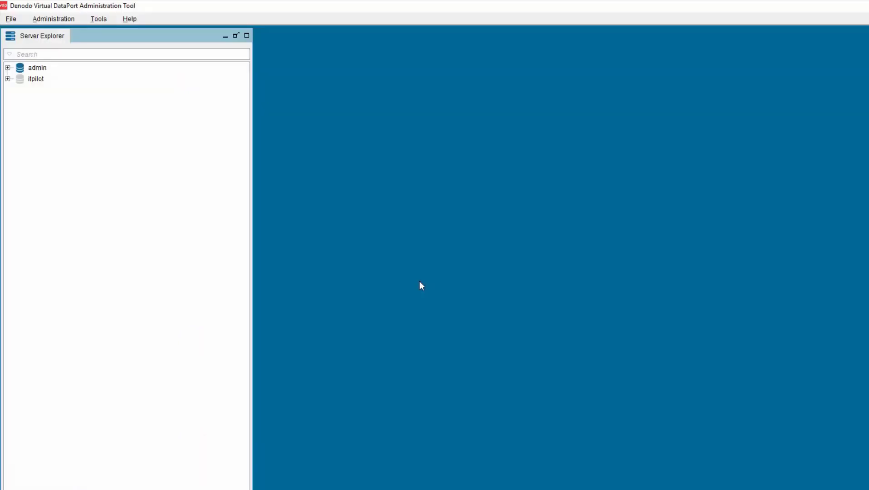
- In the Virtual DataPort Administration Tool, import the extension denodo-hdfs-customwrapper-7.0-20181024-jar-with-dependencies.jar and close extension management
click(11, 19)
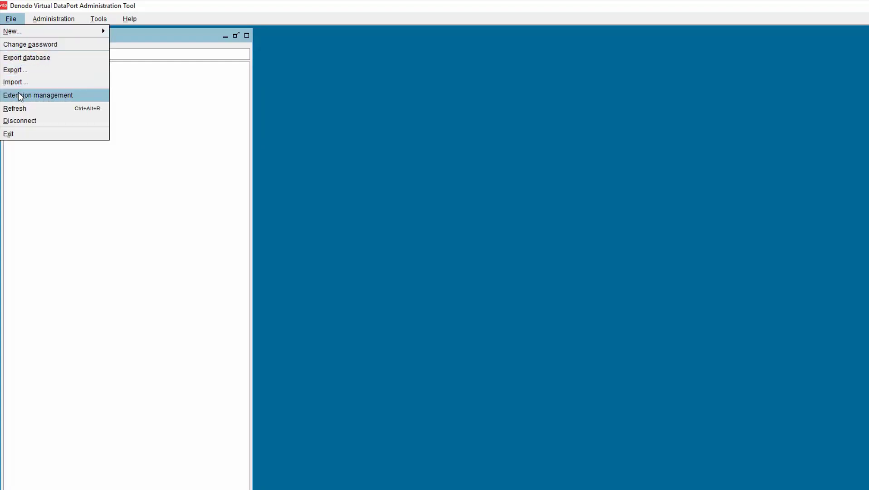
click(18, 95)
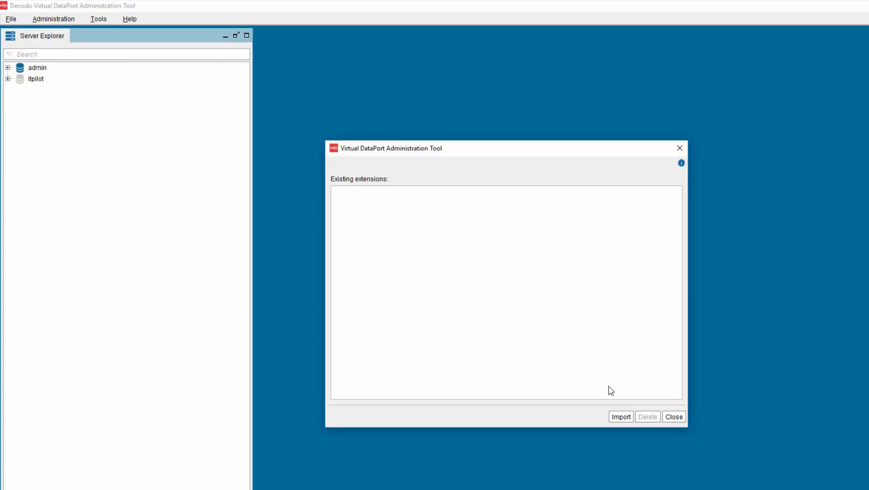
click(618, 416)
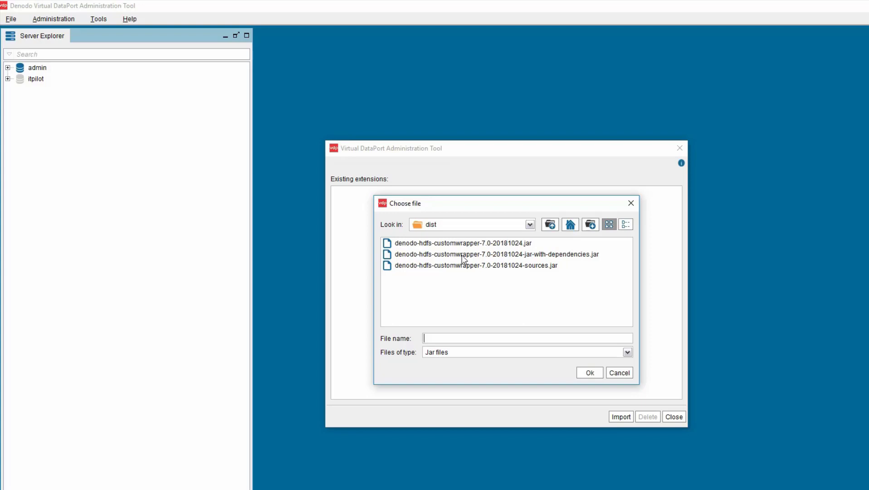
click(461, 255)
click(590, 373)
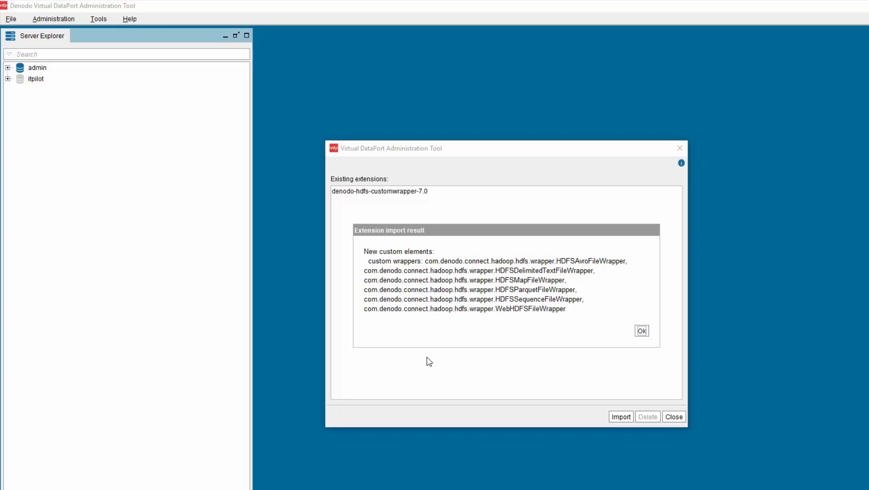
click(642, 330)
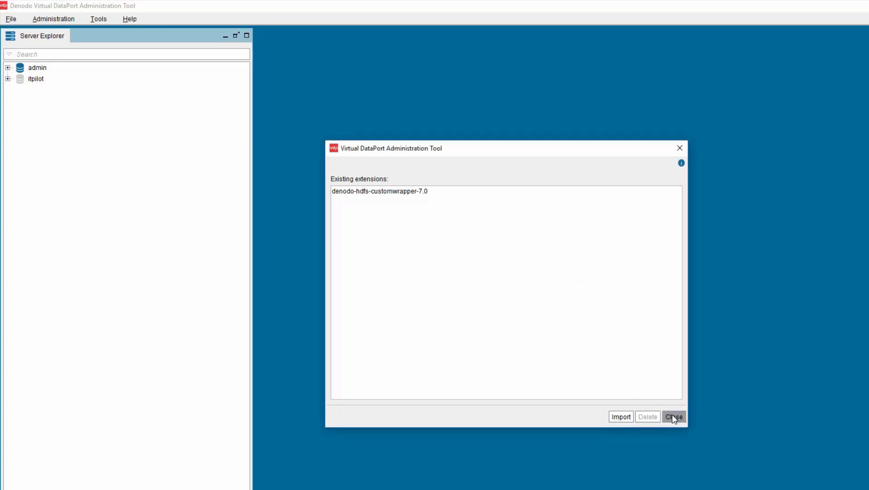
click(673, 416)
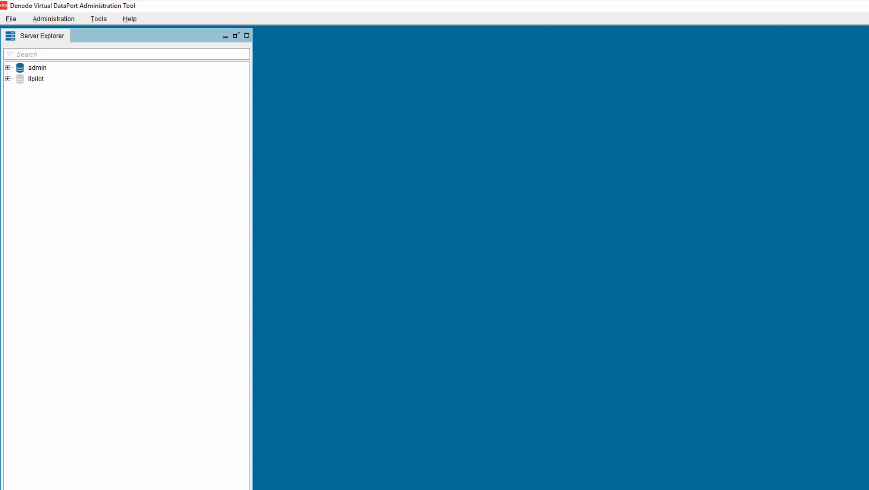
- Create a new custom data source in the admin database and name it ds_awss3
right_click(43, 69)
mouse_move(51, 70)
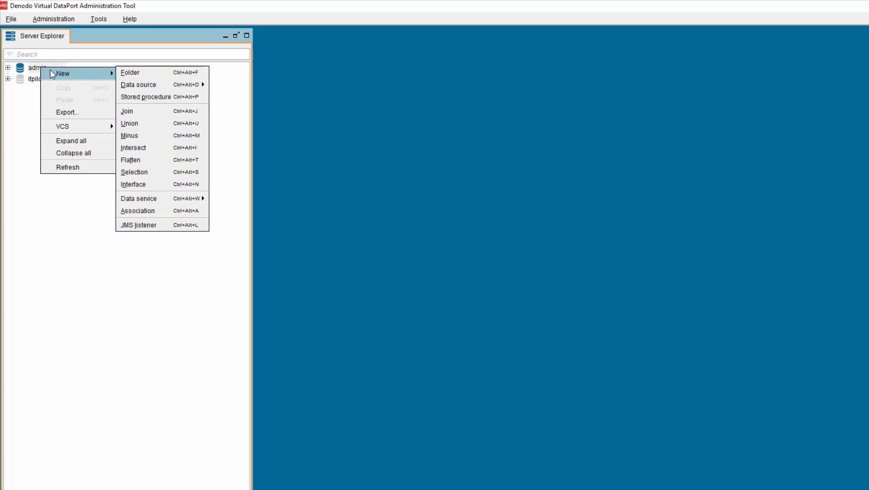
mouse_move(159, 84)
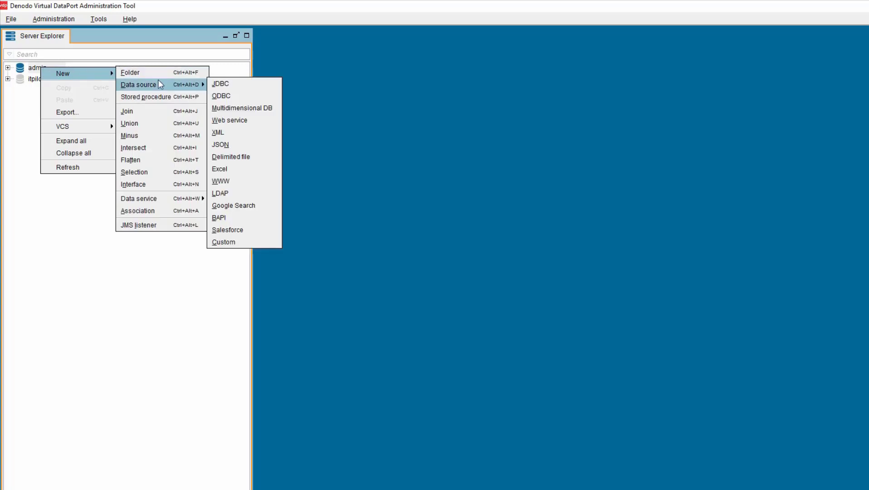
click(225, 241)
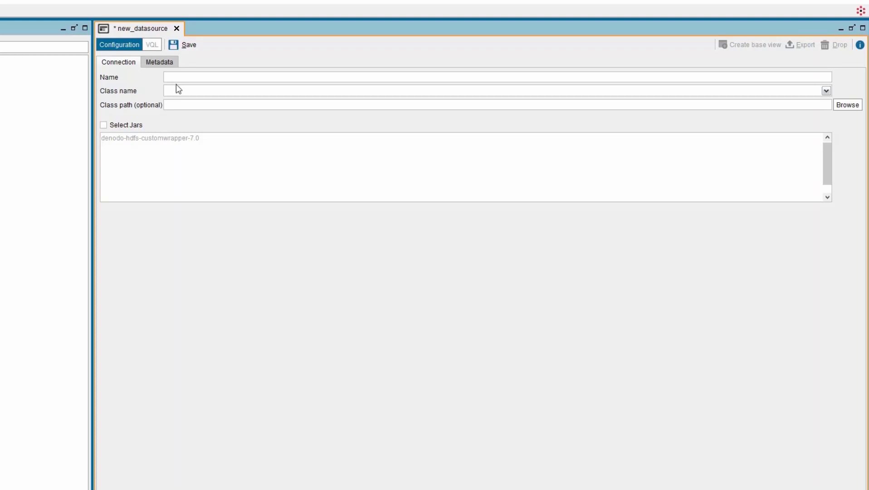
text(ds_awss3)
click(170, 91)
- Assign the denodo-hdfs-customwrapper-7.0 jar and the class com.denodo.connect.hadoop.hdfs.wrapper.HDFSDelimitedTextFileWrapper to the data source, and save it
click(107, 126)
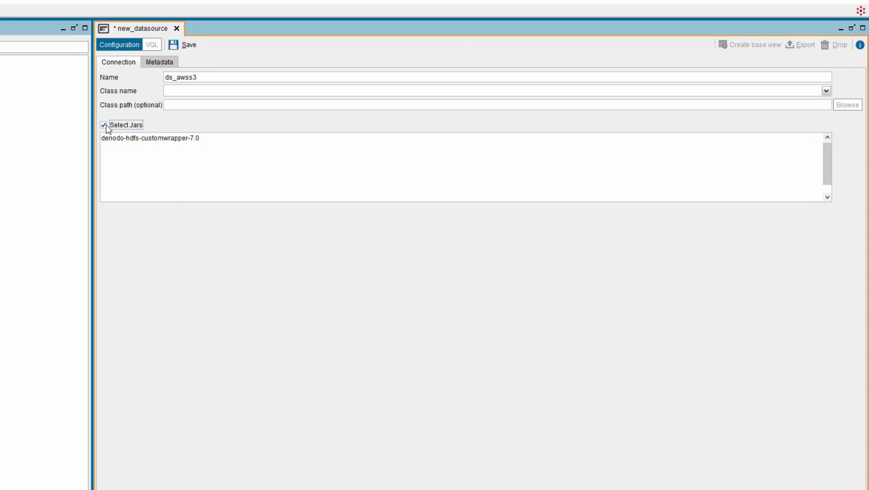
click(117, 141)
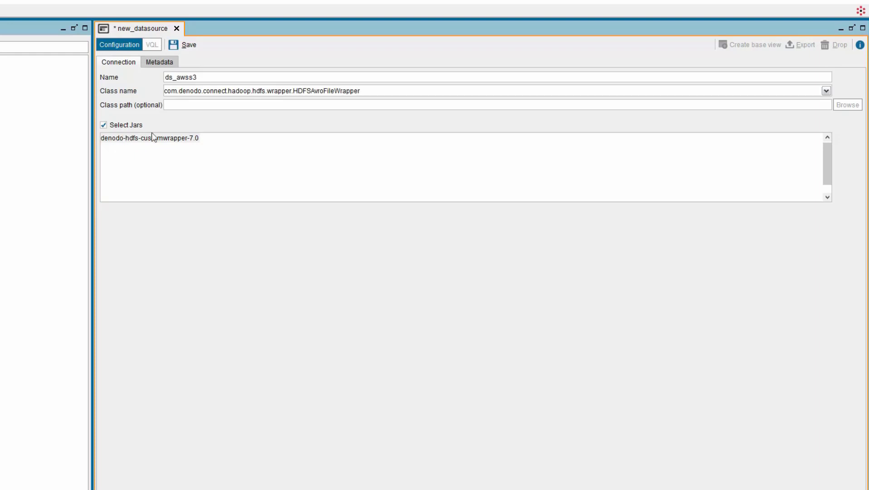
click(826, 91)
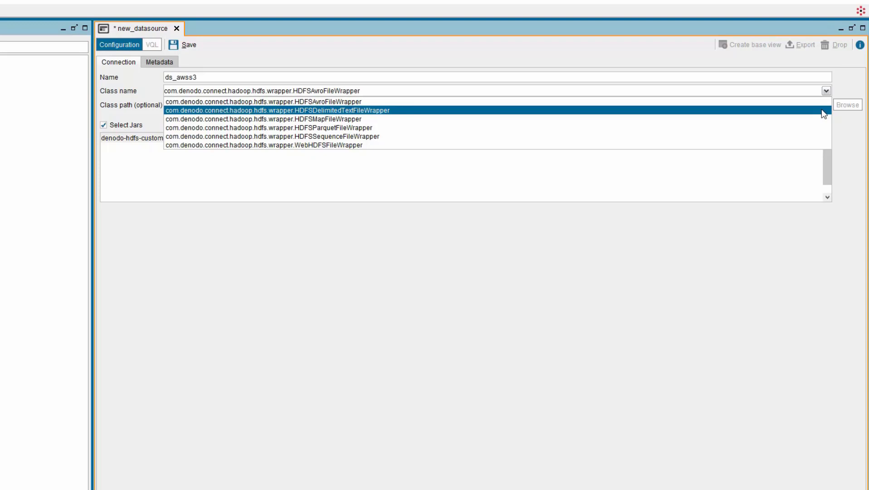
click(822, 110)
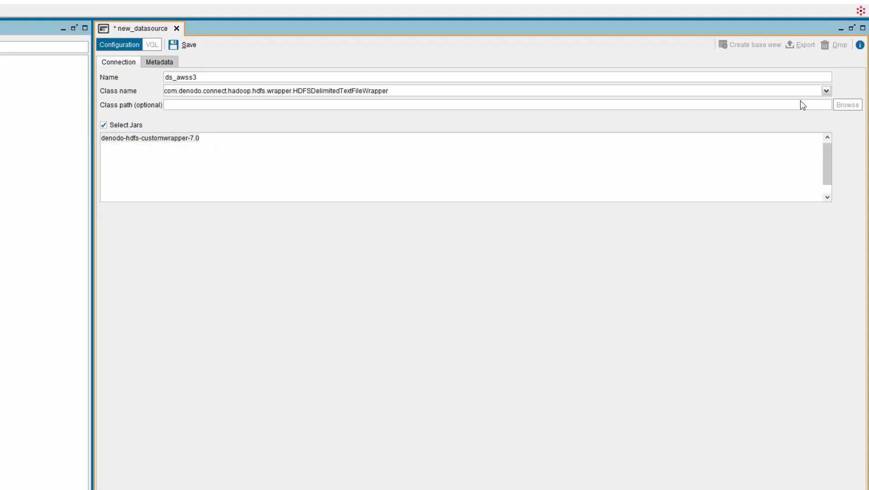
click(191, 44)
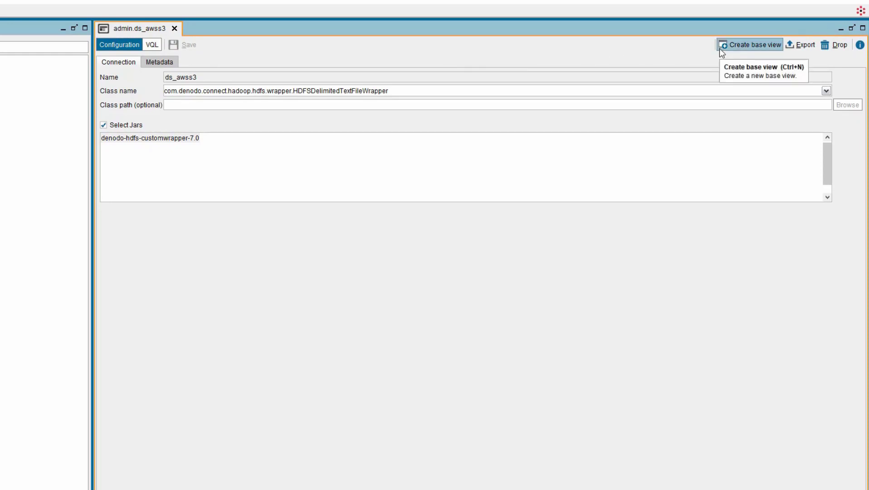
click(757, 43)
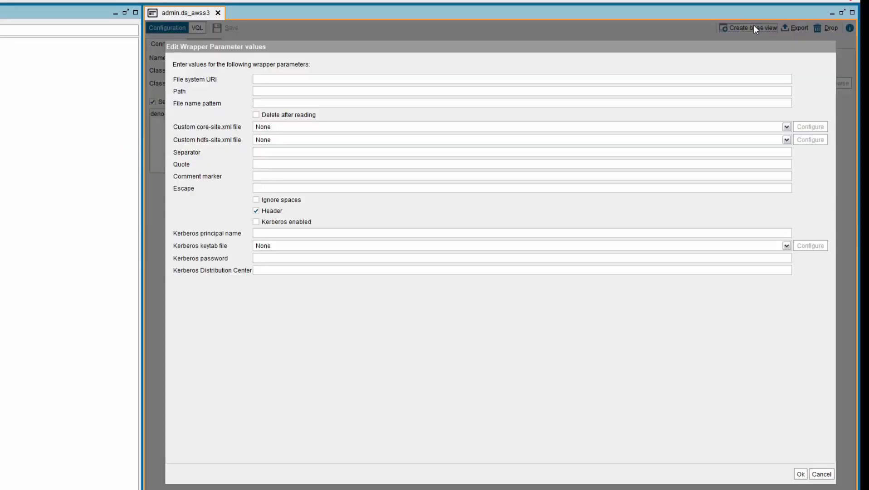
click(586, 82)
text(s3a://@denodotest)
click(296, 91)
text(/textfile/FL_insurance_sample.csv)
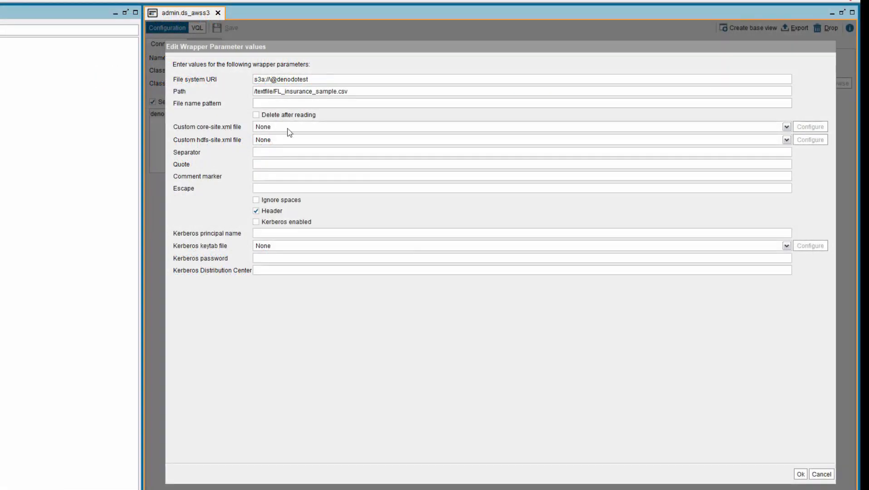
- Set the custom core-site.xml file to the local file C:/Denodo7/core-site.xml with no input filter
click(786, 128)
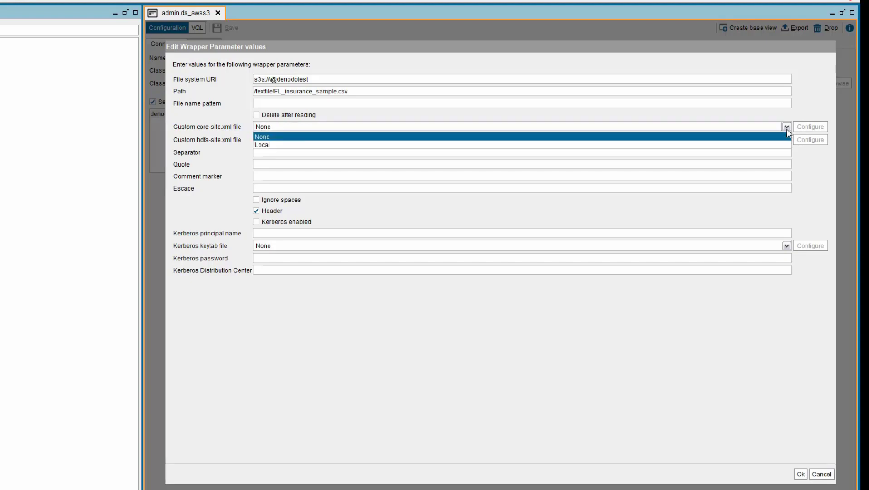
click(761, 145)
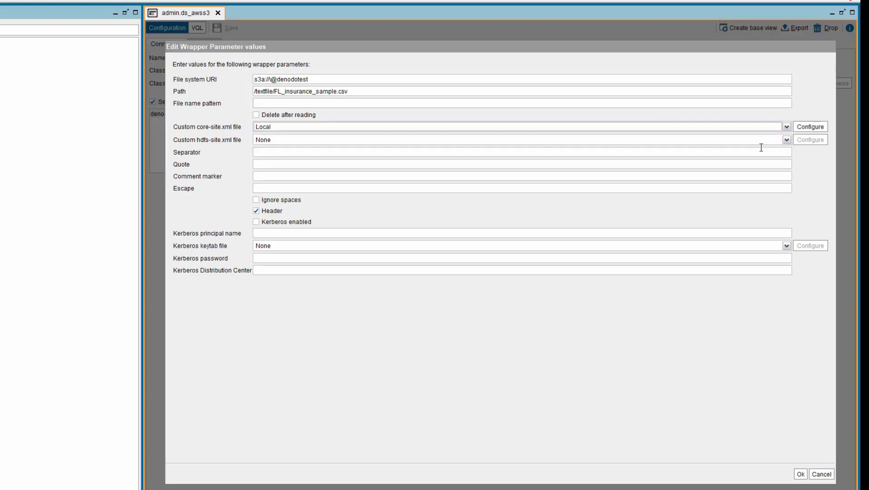
click(809, 132)
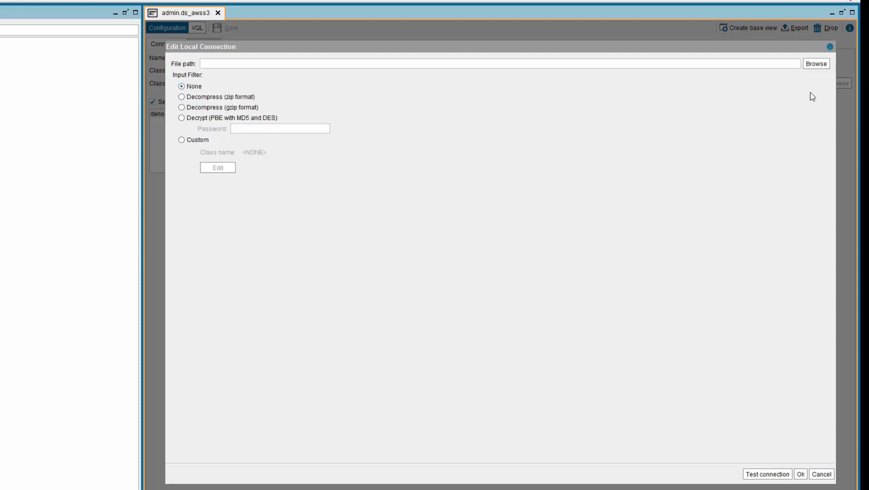
click(816, 66)
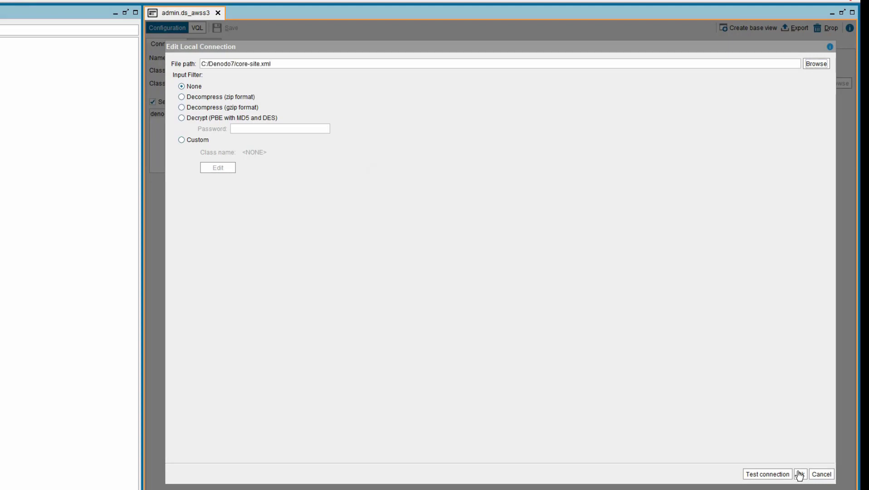
click(800, 474)
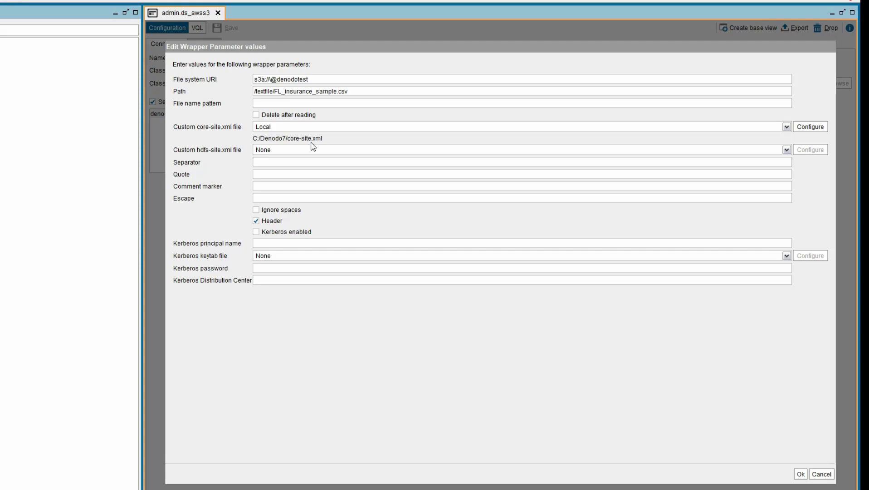
- Set the separator to a comma and accept the wrapper parameters to generate the view schema
click(292, 163)
text(,)
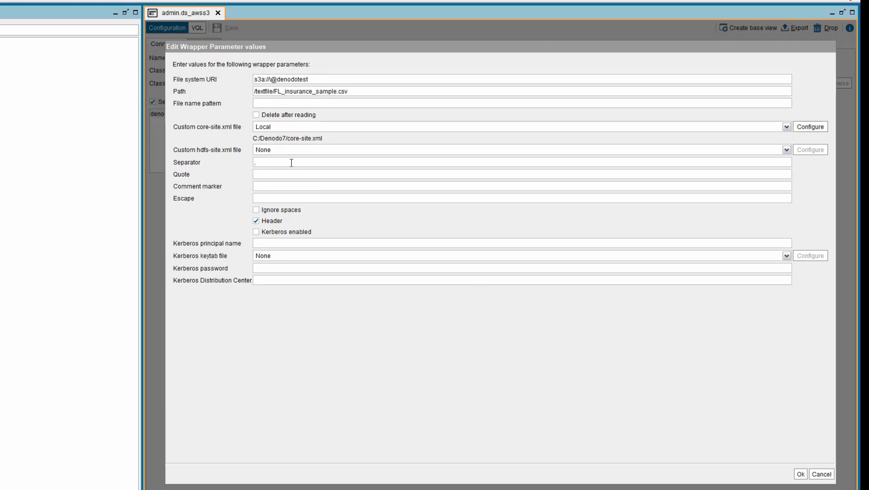
click(798, 478)
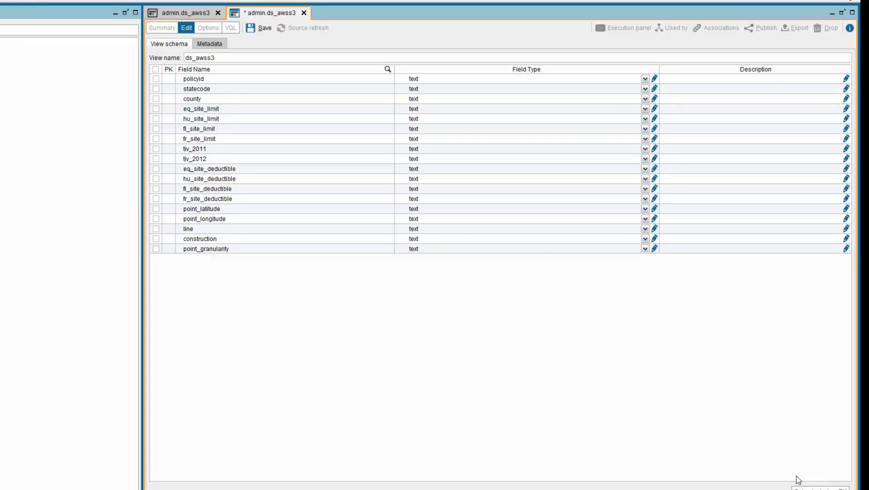
- Rename the base view to bv_awss3 and save it
click(192, 58)
key(BackSpace)
key(BackSpace)
text(bv)
click(257, 28)
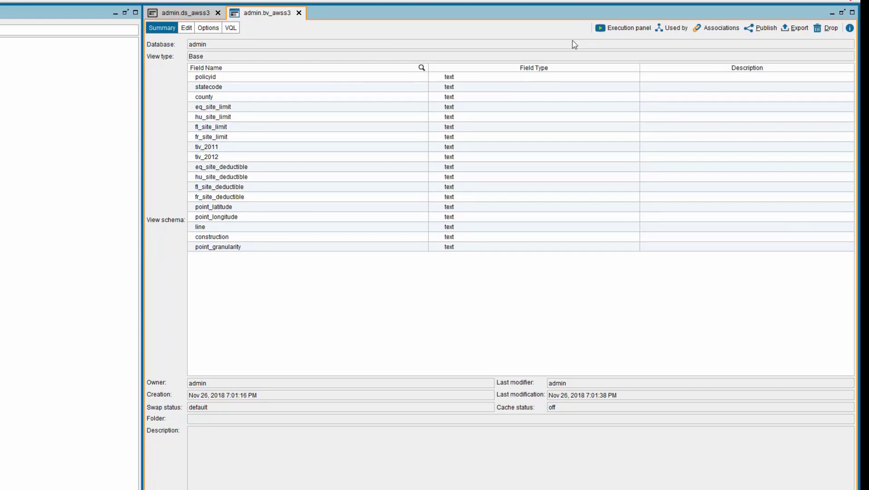
- Execute the bv_awss3 base view with the default query options
click(610, 29)
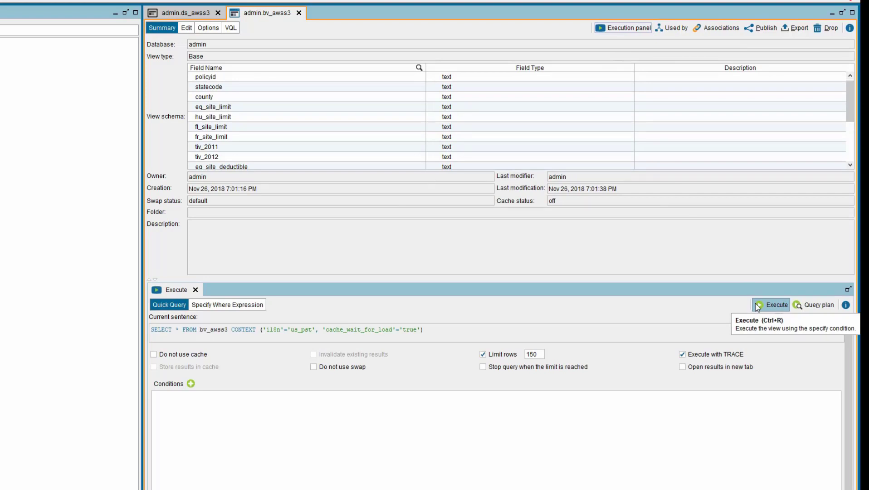
click(757, 308)
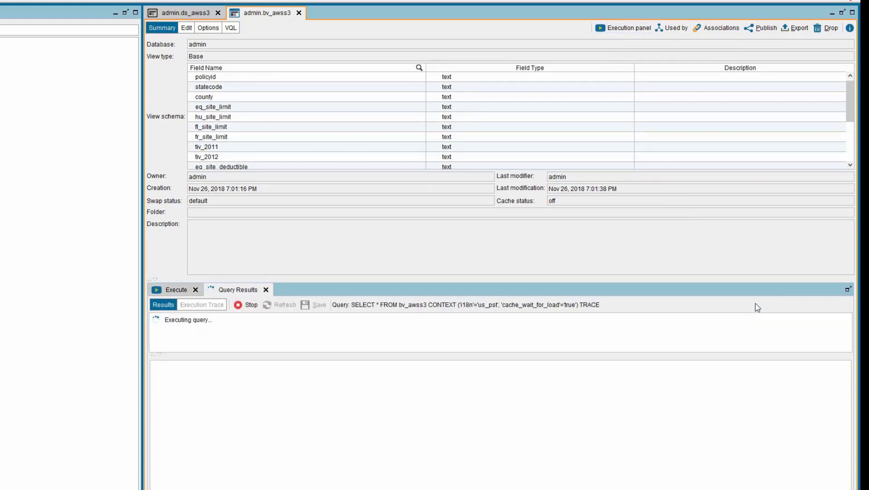